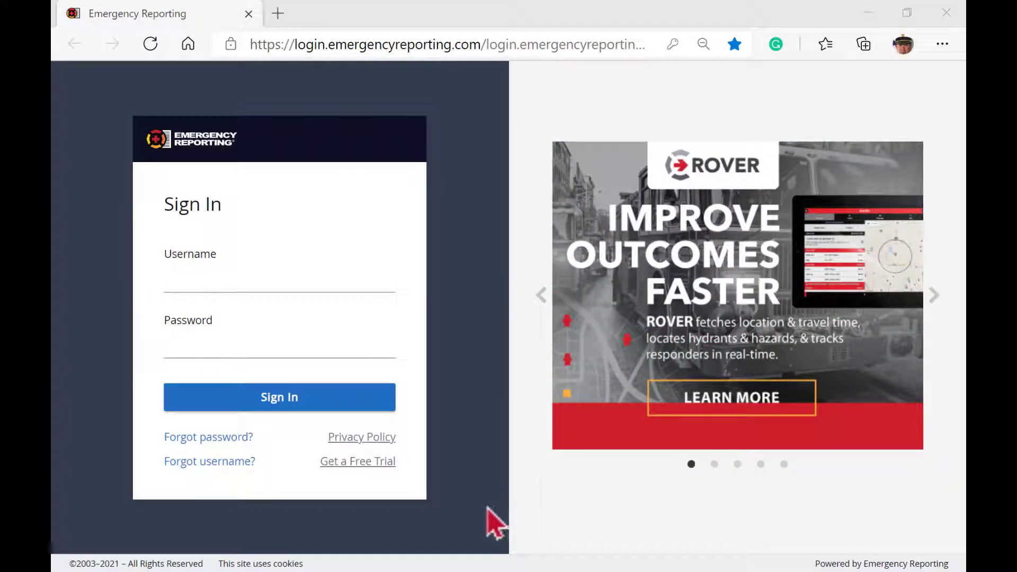
Step: Under Forgot password, enter the account's username and e-mail address and request a verification code
left_click(217, 437)
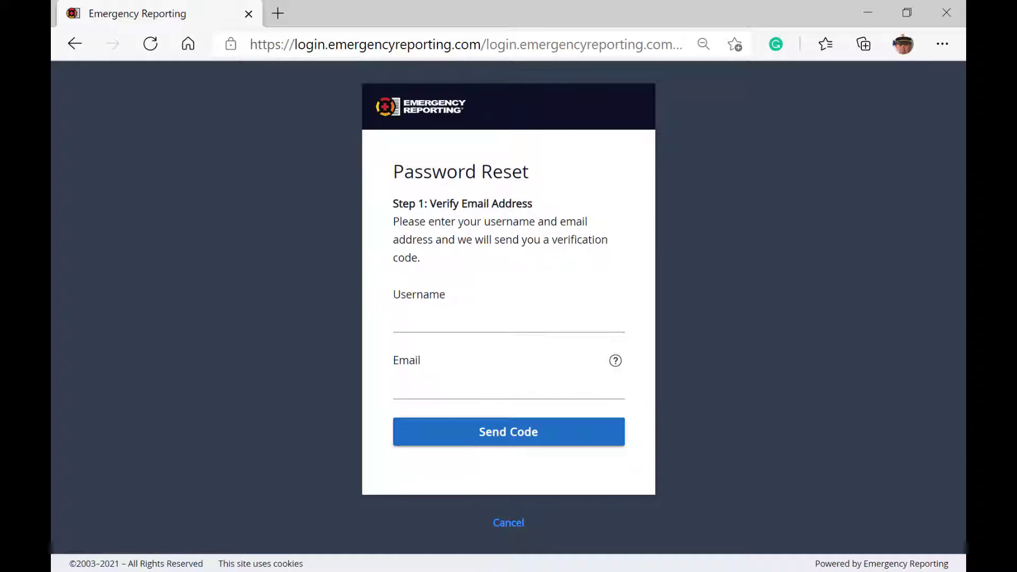
left_click(445, 297)
key("Tab")
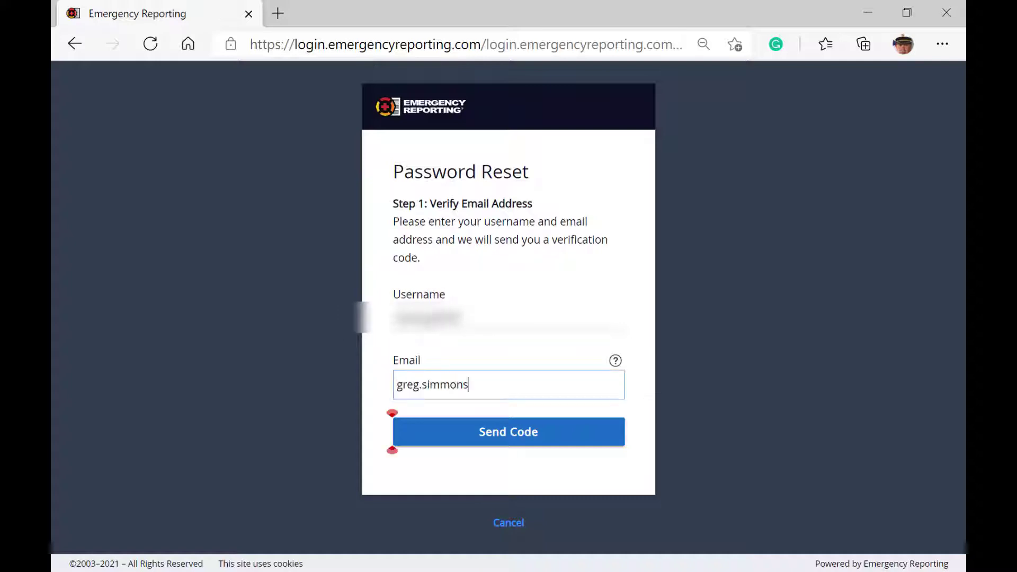
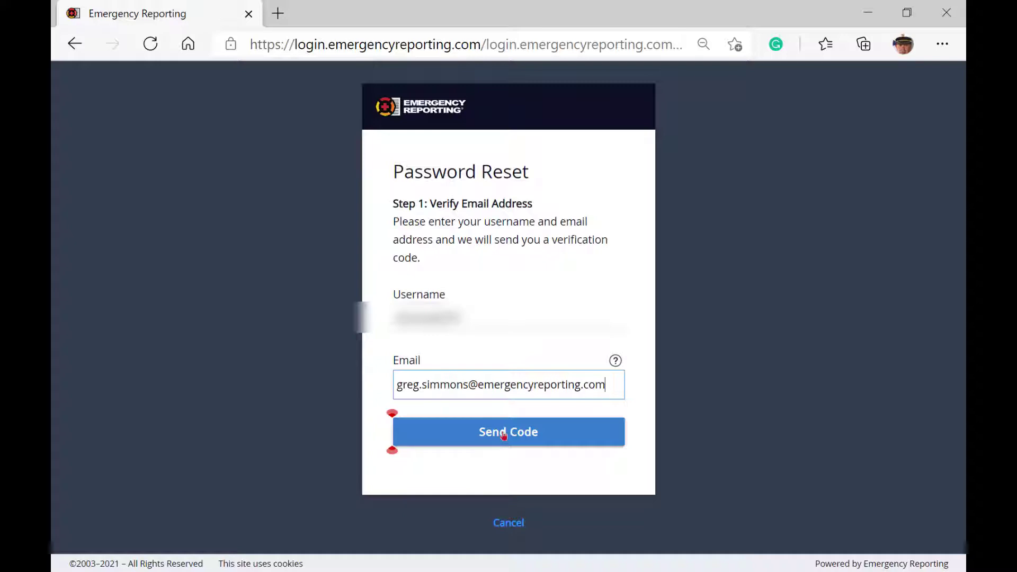
left_click(504, 436)
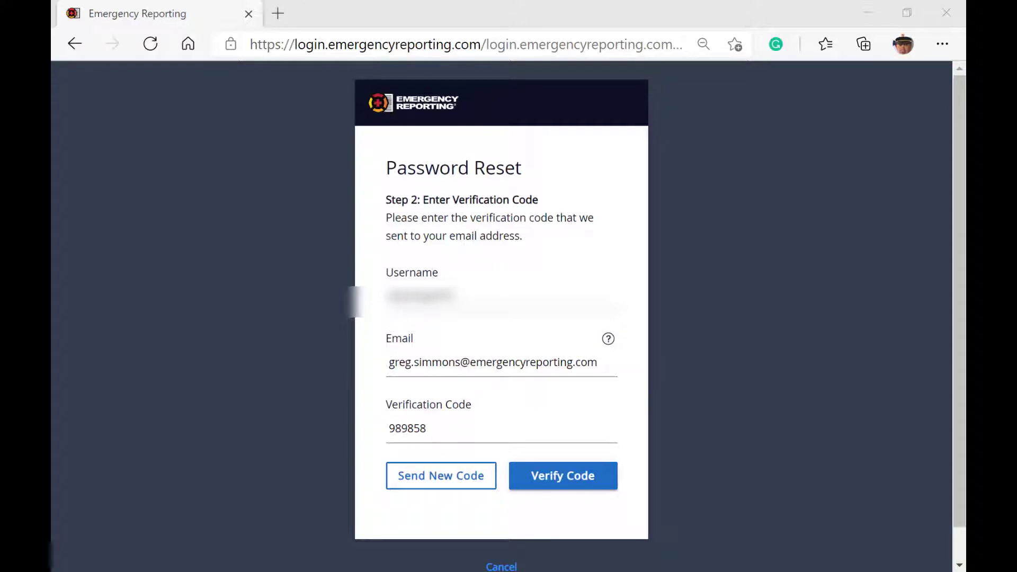
Step: Verify the e-mailed code and continue to Step 3, Create New Password
left_click(586, 477)
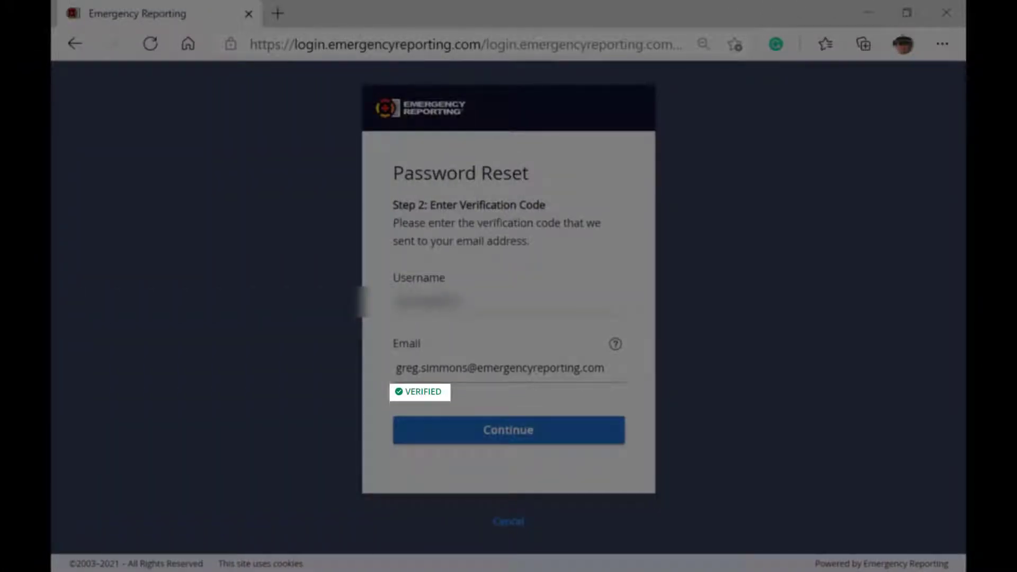
key("Return")
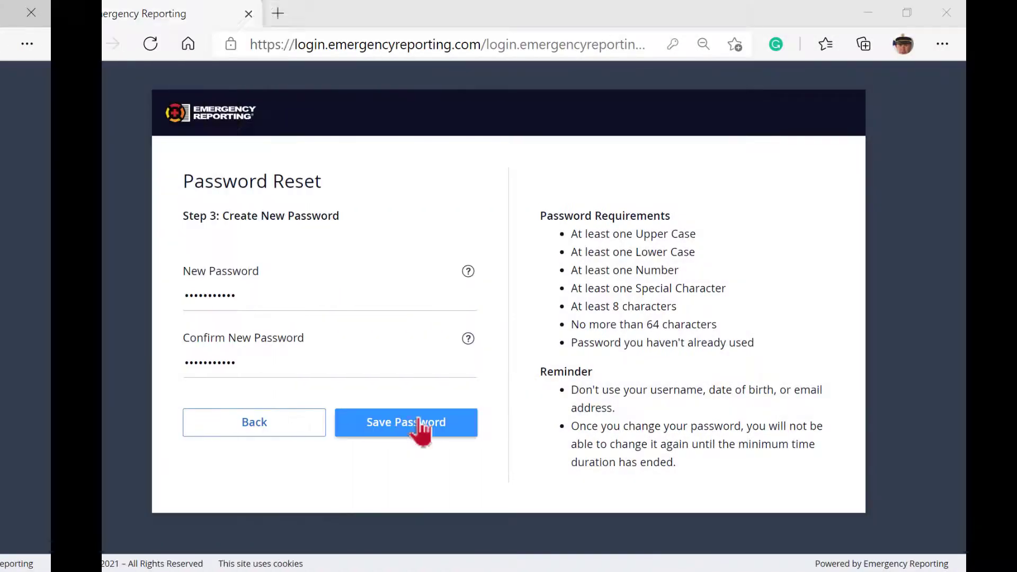
Step: Save the new password, arriving signed in on the Dashboard
left_click(418, 424)
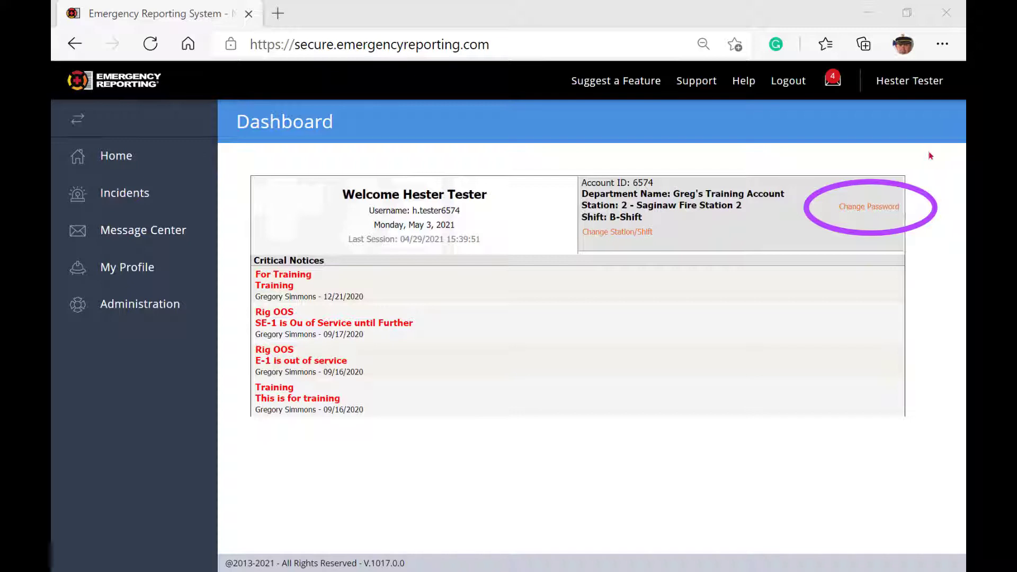
Step: From My Profile, choose Change Password to reach the Confirm Your User Identity step
left_click(921, 83)
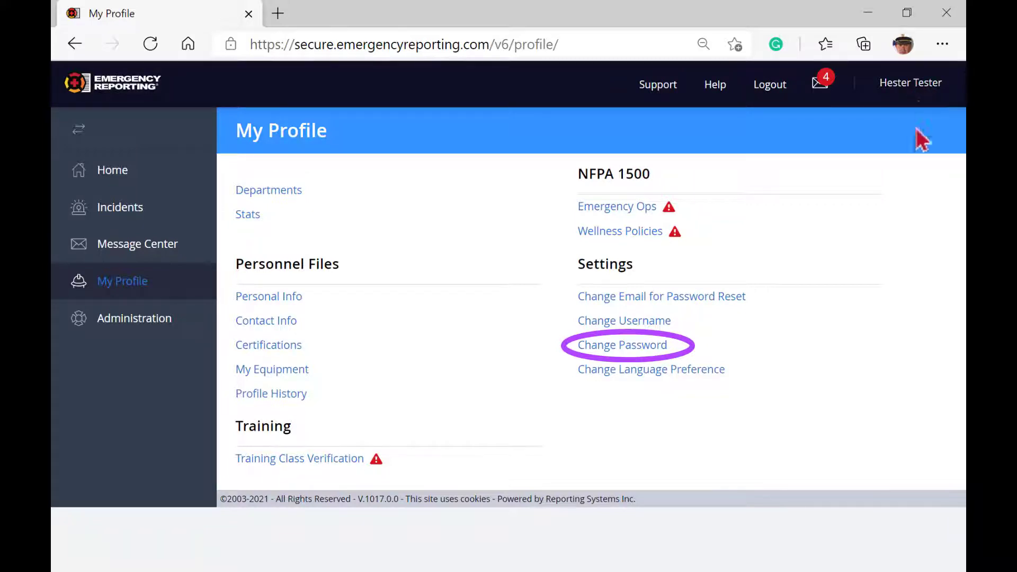
left_click(635, 347)
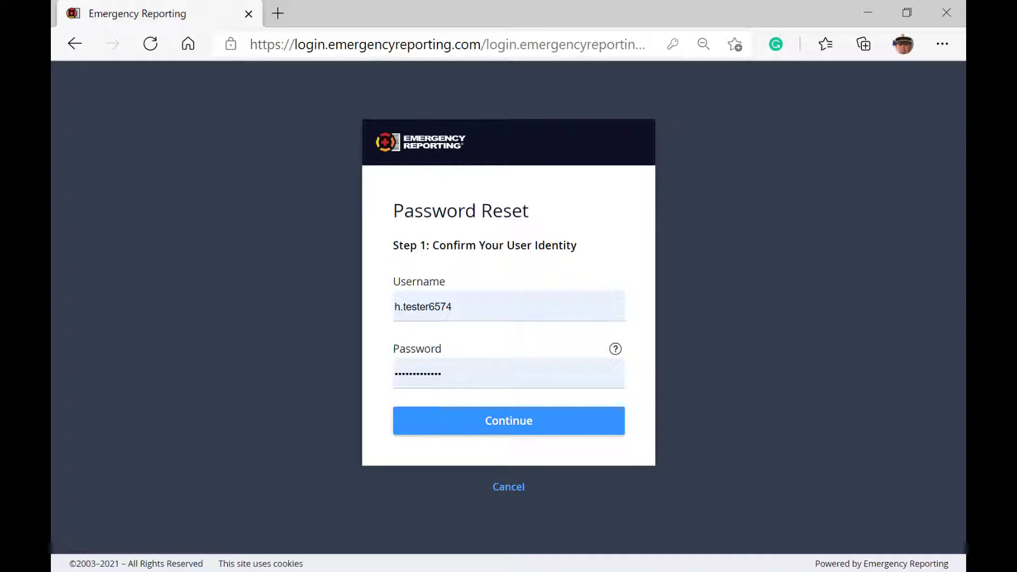
Step: Confirm the user identity to continue toward creating the new password
key("Return")
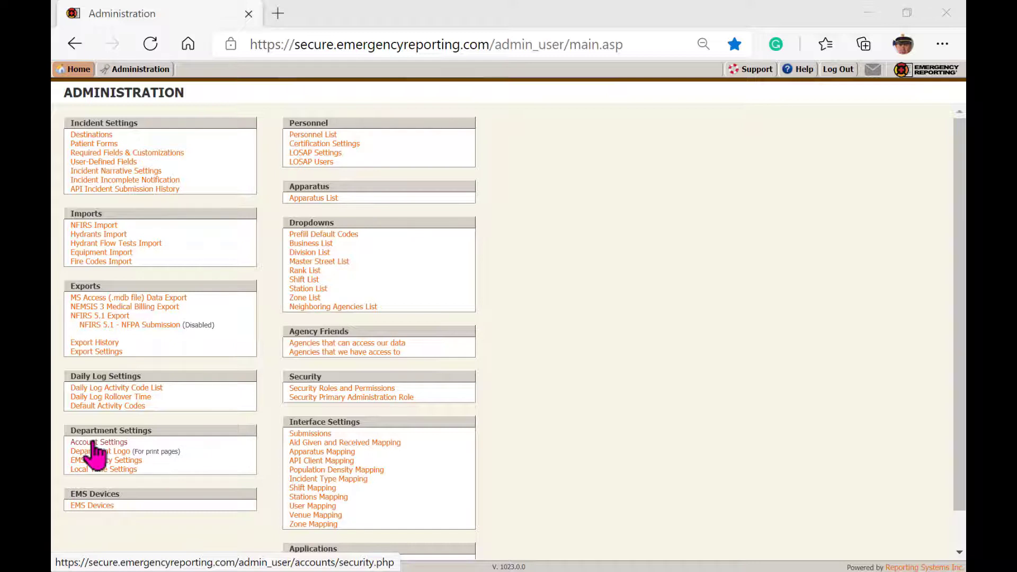
Step: Open Account Settings under Department Settings on the Administration page
left_click(93, 443)
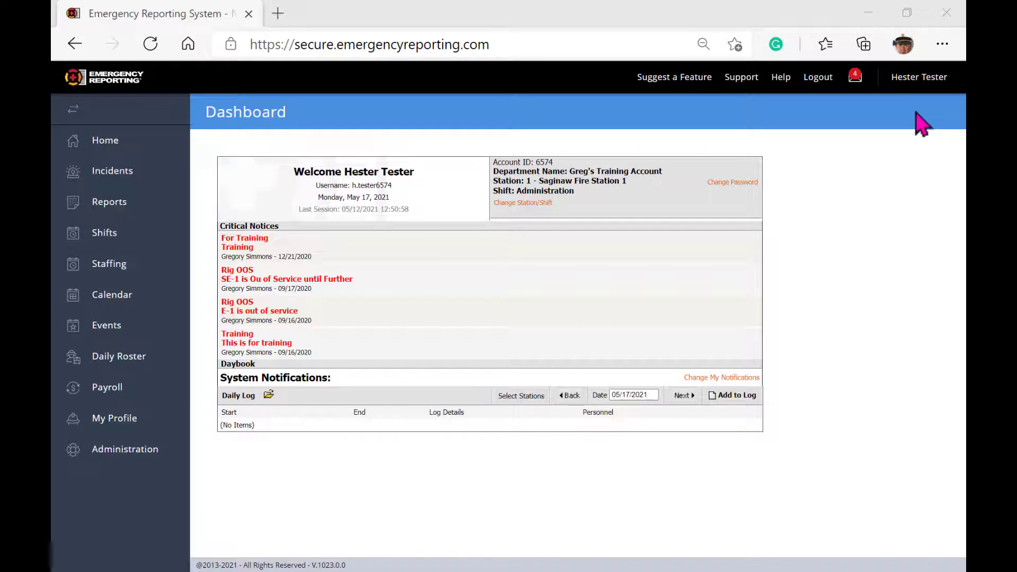
Step: From My Profile, start changing the password-reset e-mail address and confirm identity
left_click(921, 80)
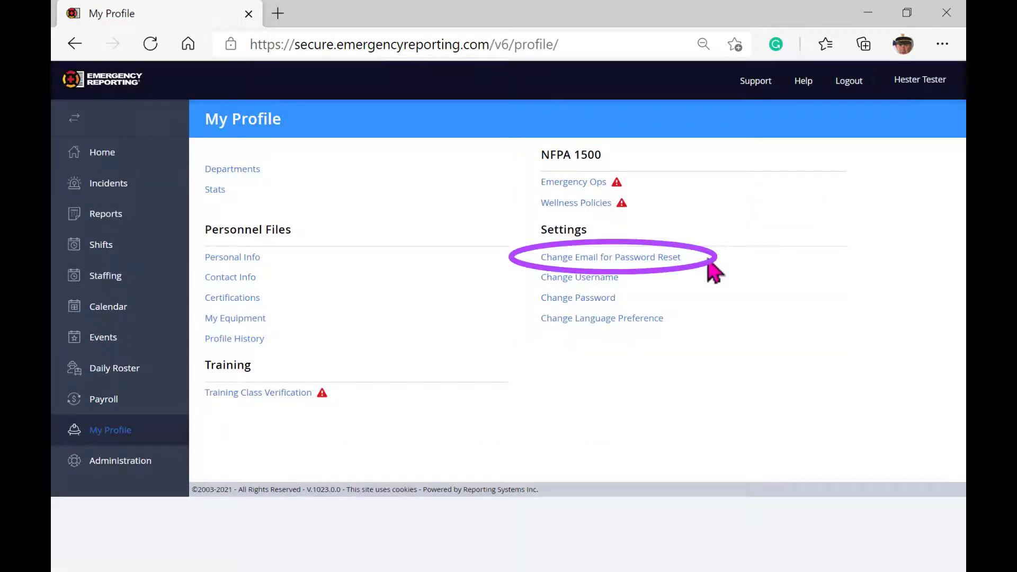
left_click(665, 258)
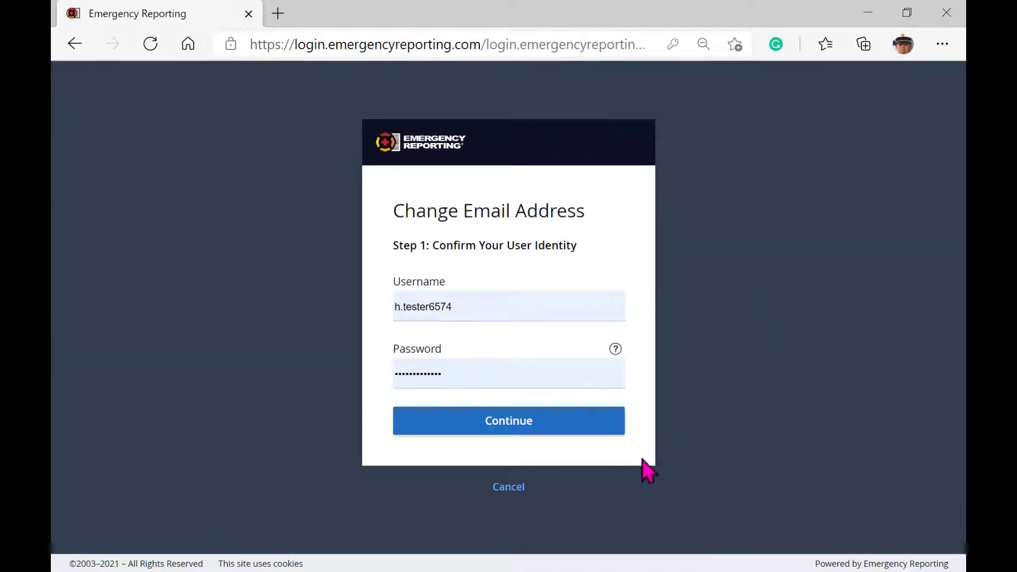
left_click(536, 424)
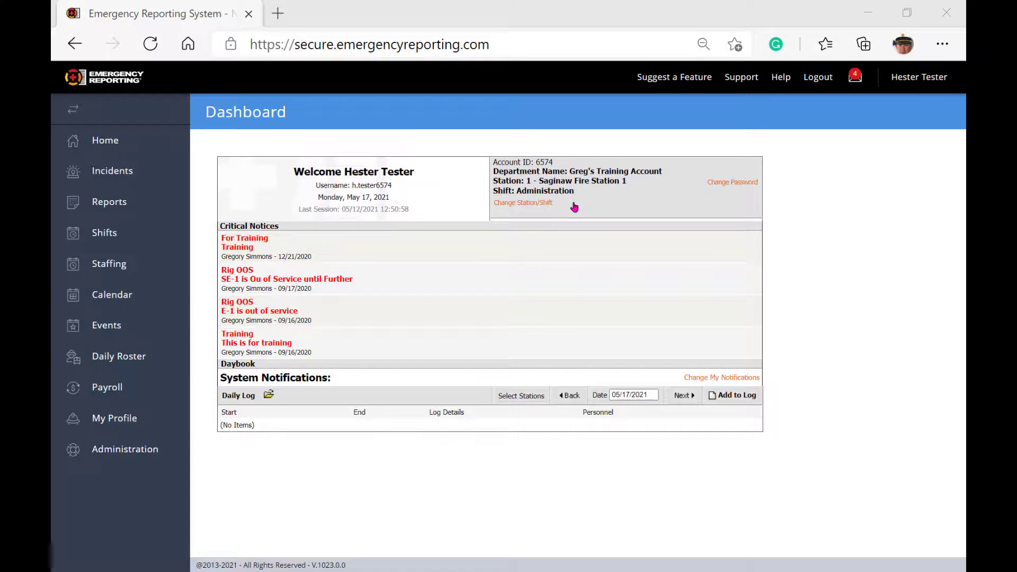
Step: In Change Station/Shift, pick B-Shift and station 2 - Saginaw Fire Station 2, then save
left_click(544, 204)
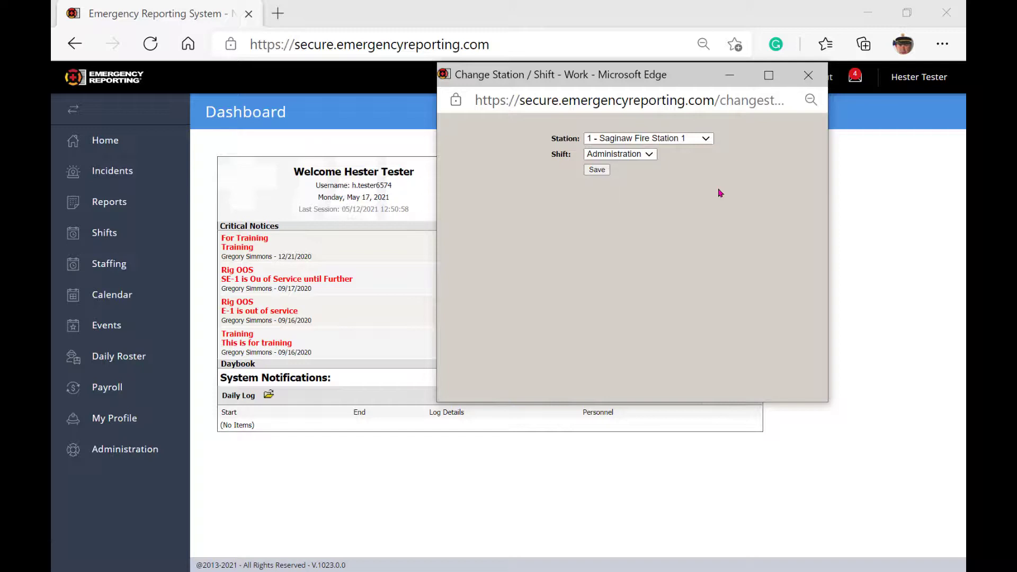
left_click(707, 141)
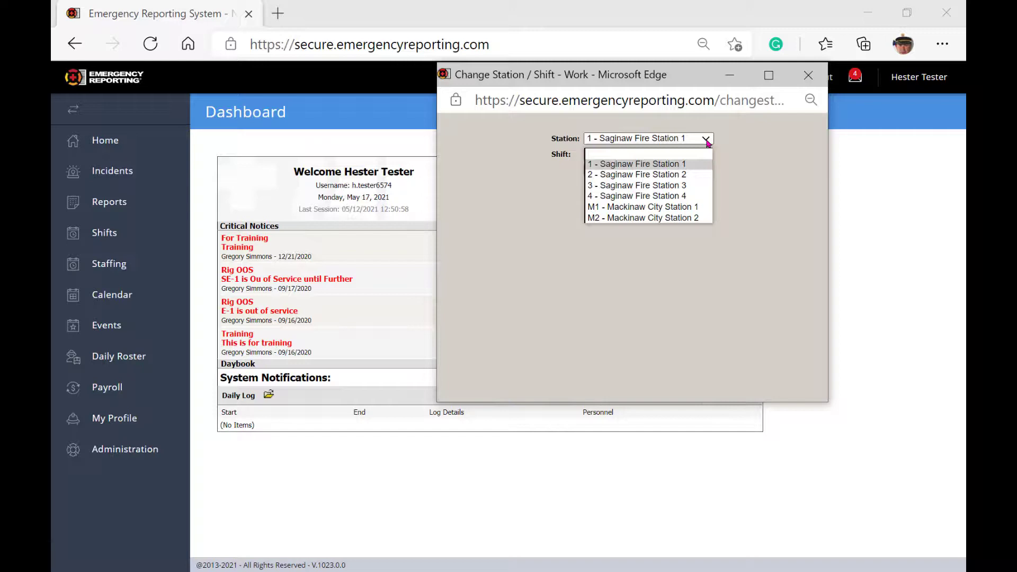
left_click(719, 155)
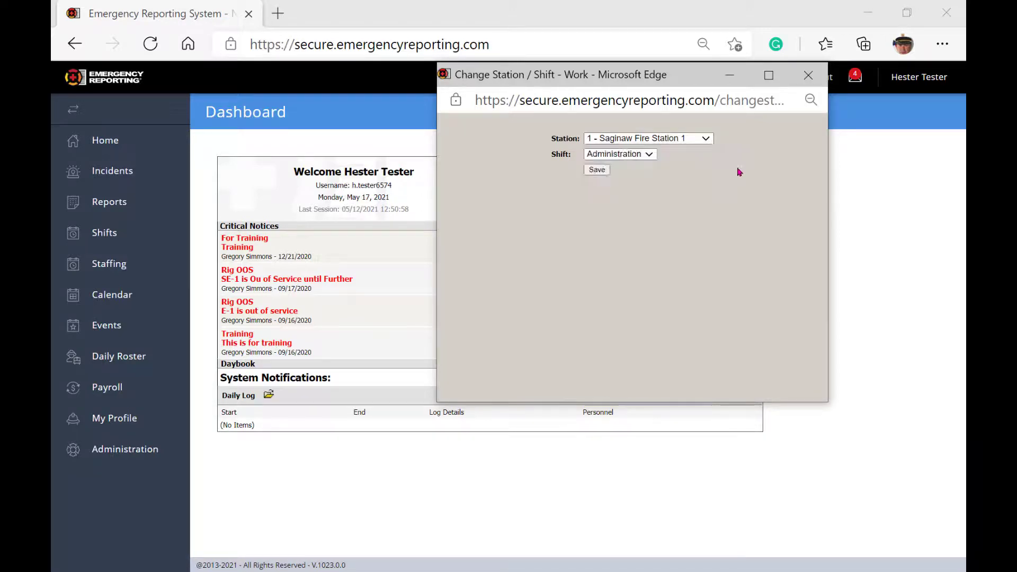
left_click(650, 155)
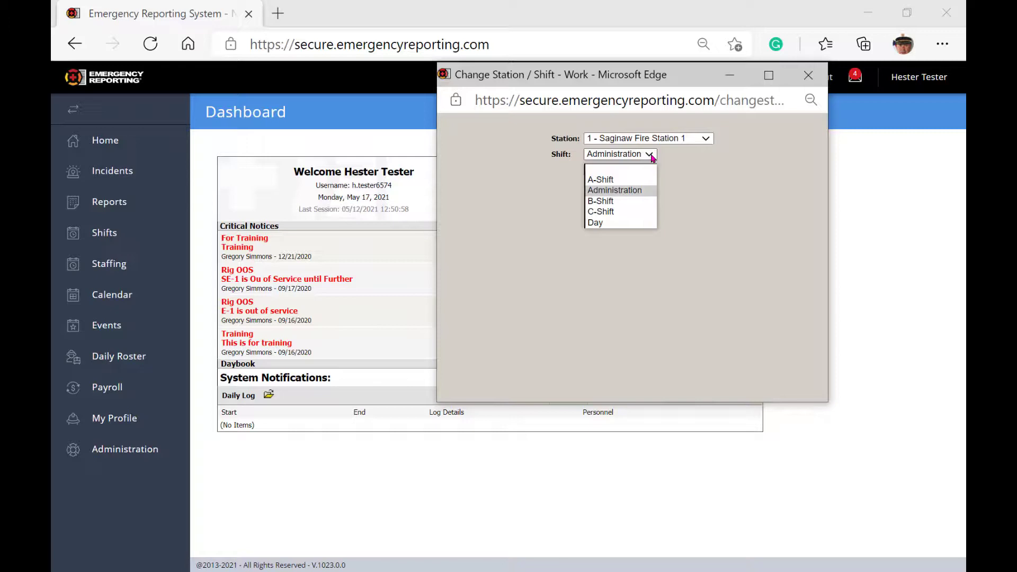
left_click(628, 205)
left_click(706, 140)
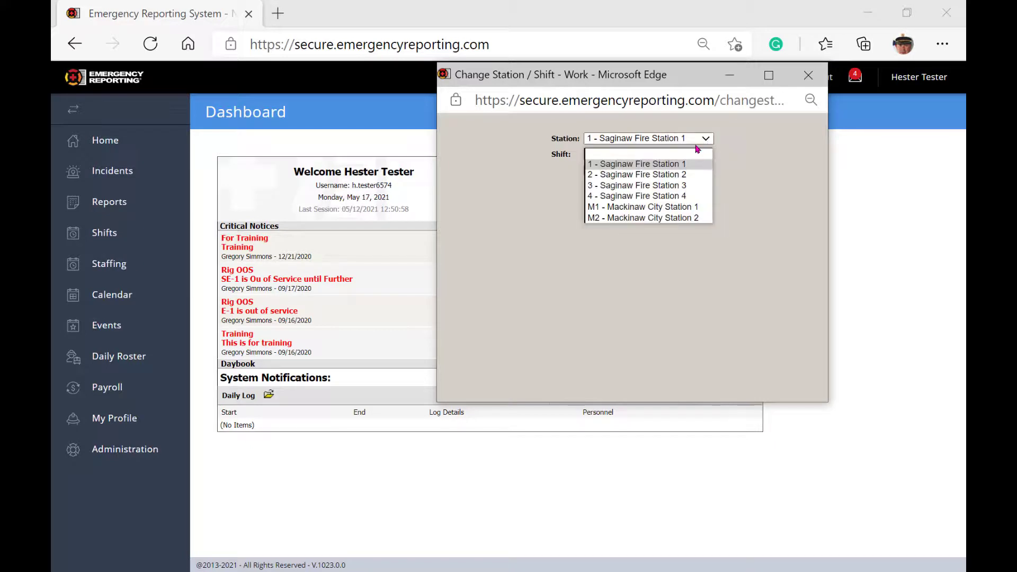
left_click(691, 174)
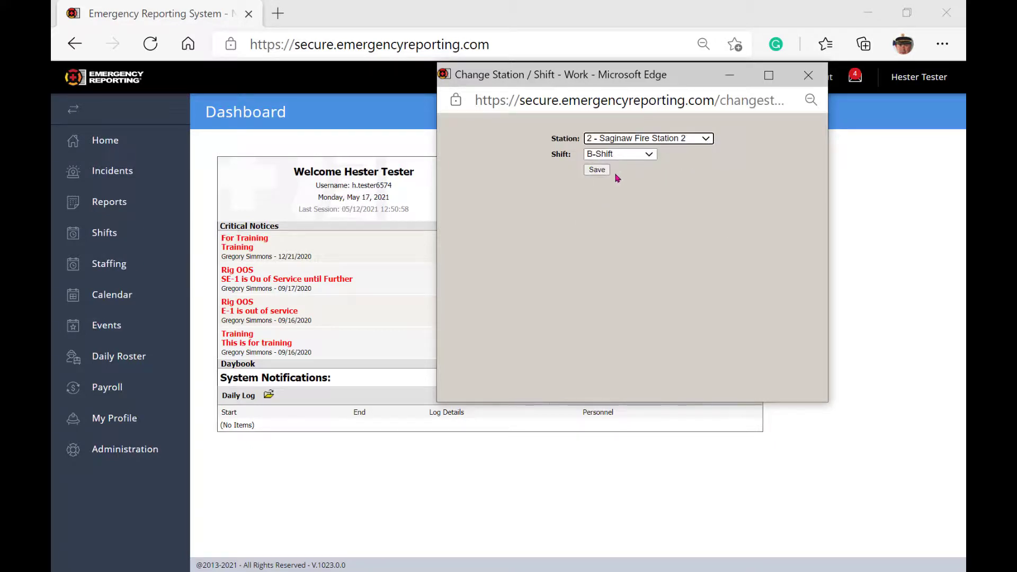
left_click(598, 171)
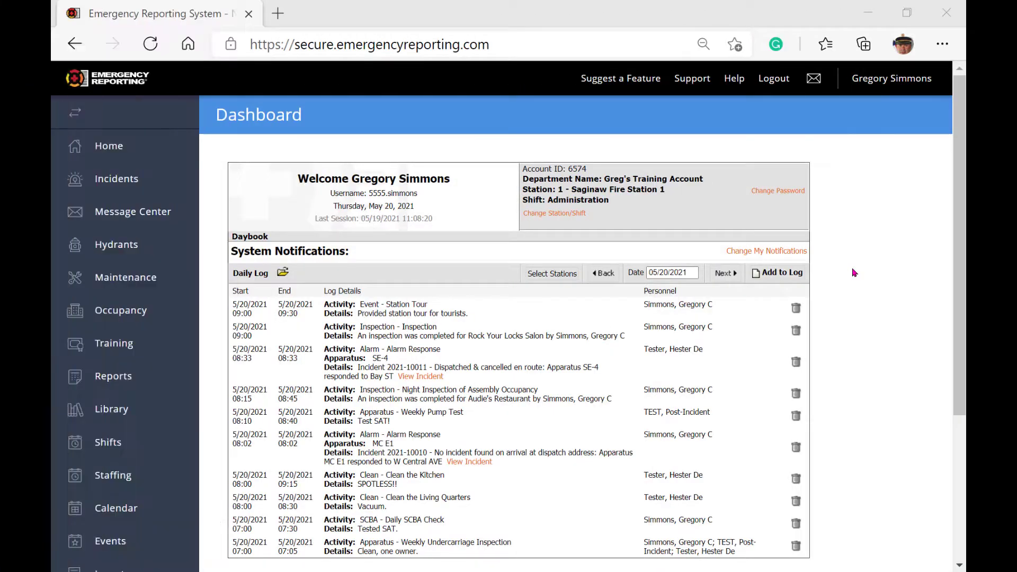
left_click(547, 273)
left_click(317, 149)
left_click(317, 162)
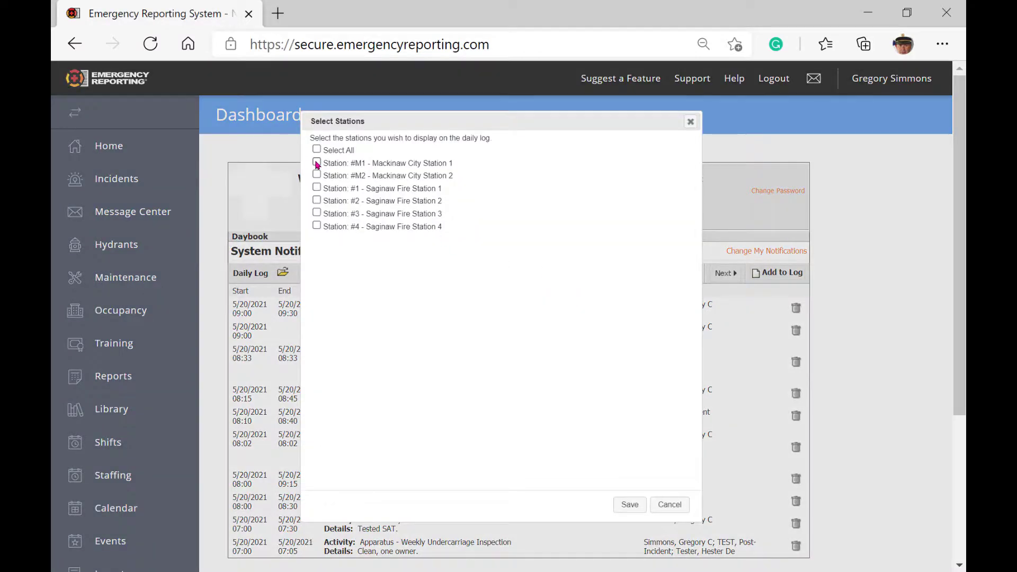
left_click(627, 505)
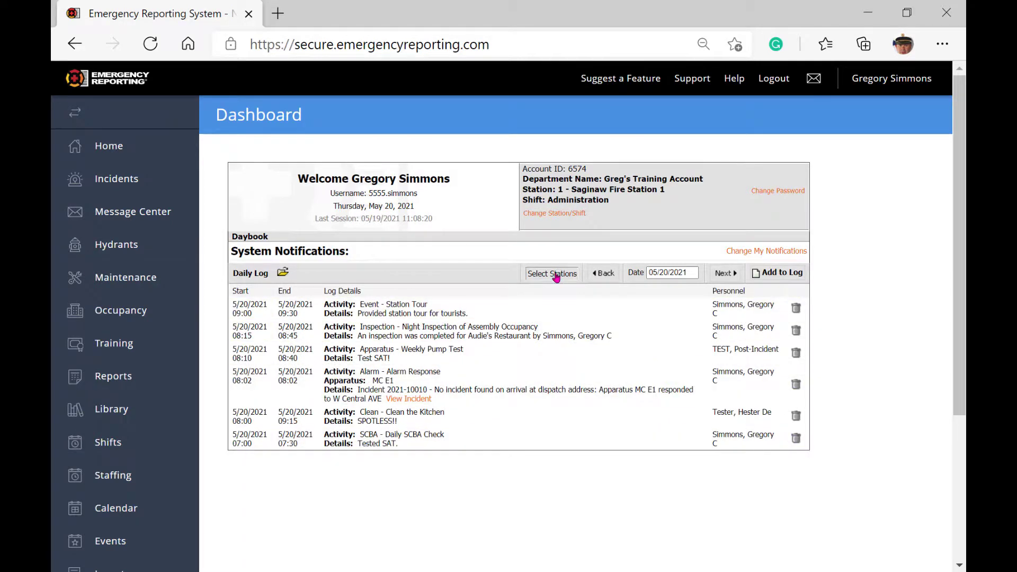
left_click(555, 276)
left_click(317, 188)
left_click(630, 505)
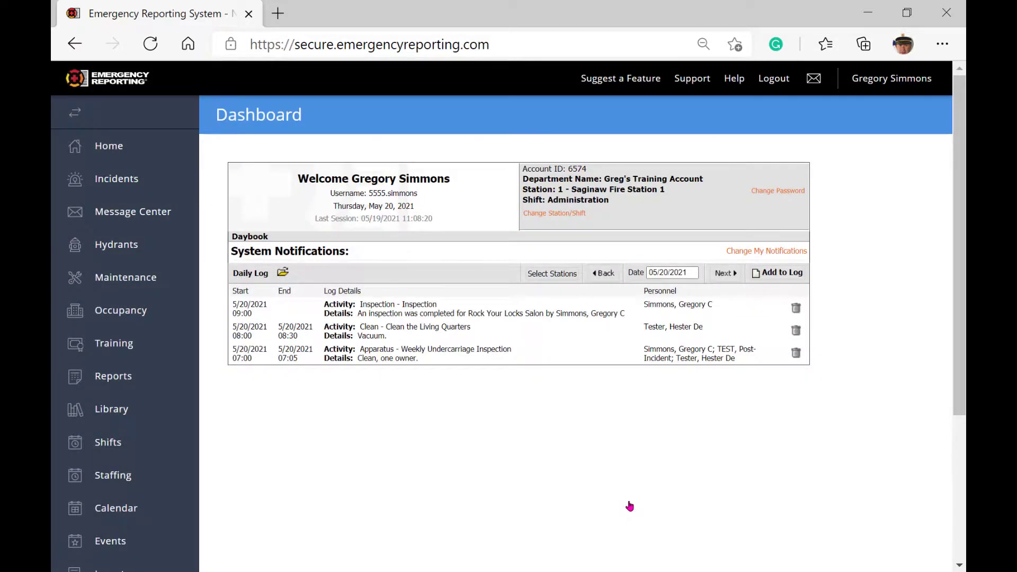
left_click(548, 273)
left_click(317, 226)
left_click(317, 187)
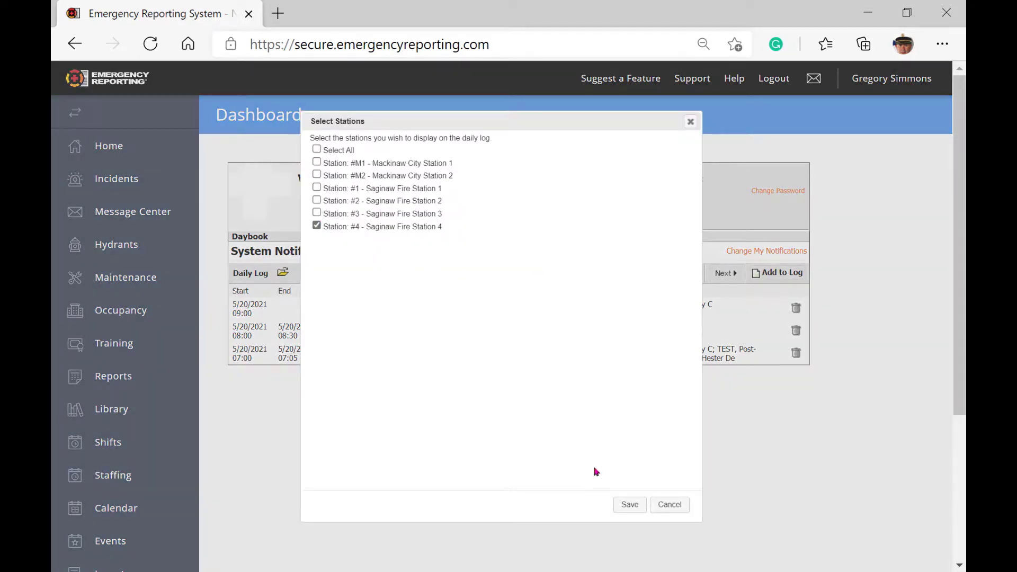
left_click(630, 505)
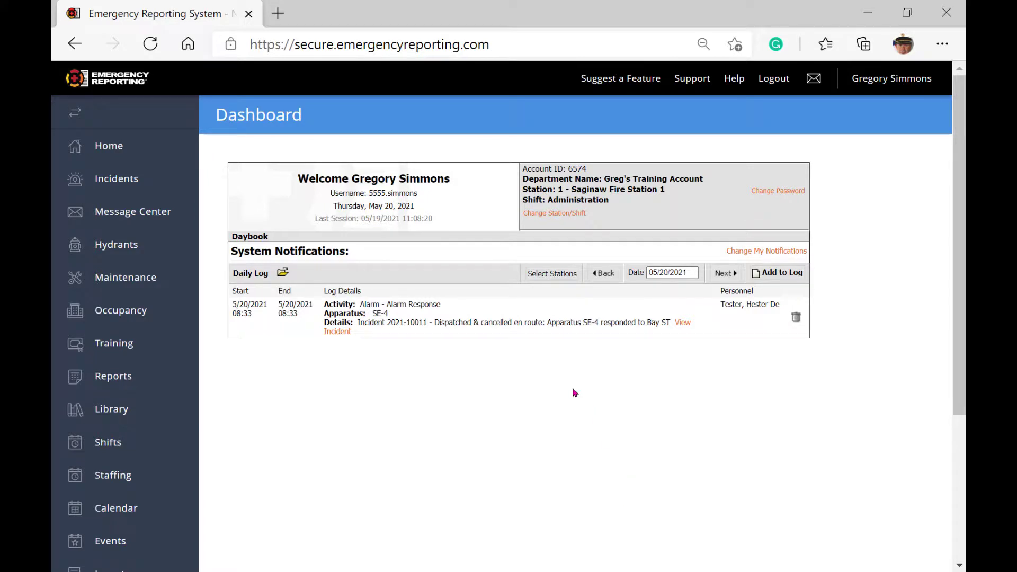
left_click(552, 274)
left_click(317, 149)
left_click(631, 506)
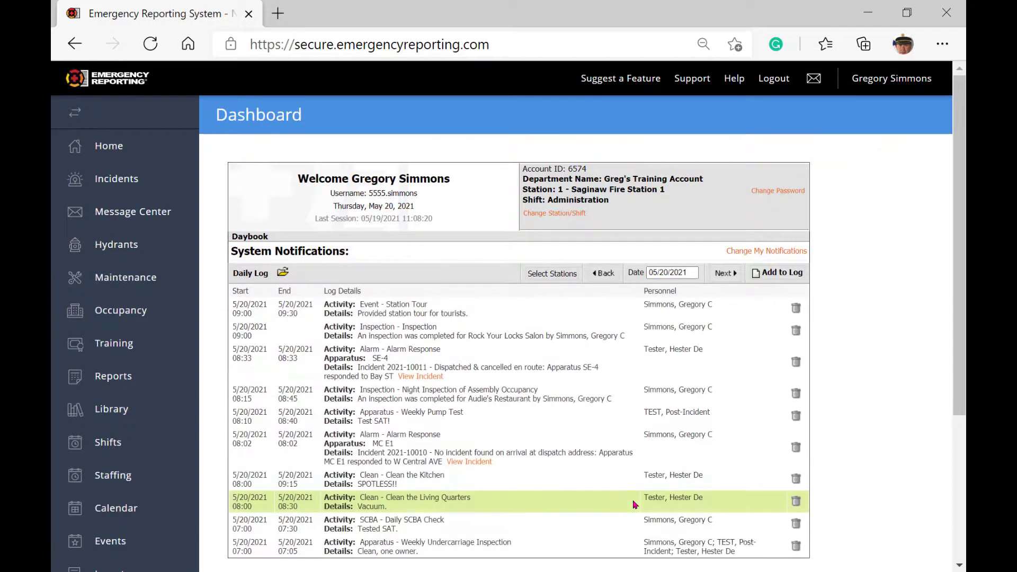